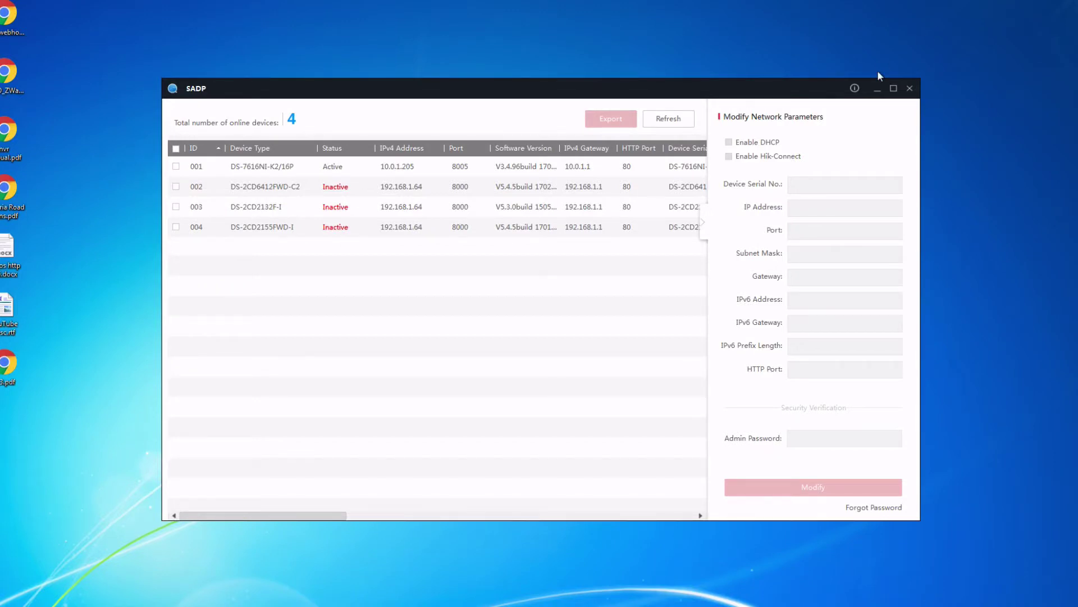
Browse the discovered devices to identify camera 002's model.
left_click(260, 166)
left_click(281, 232)
left_click(293, 189)
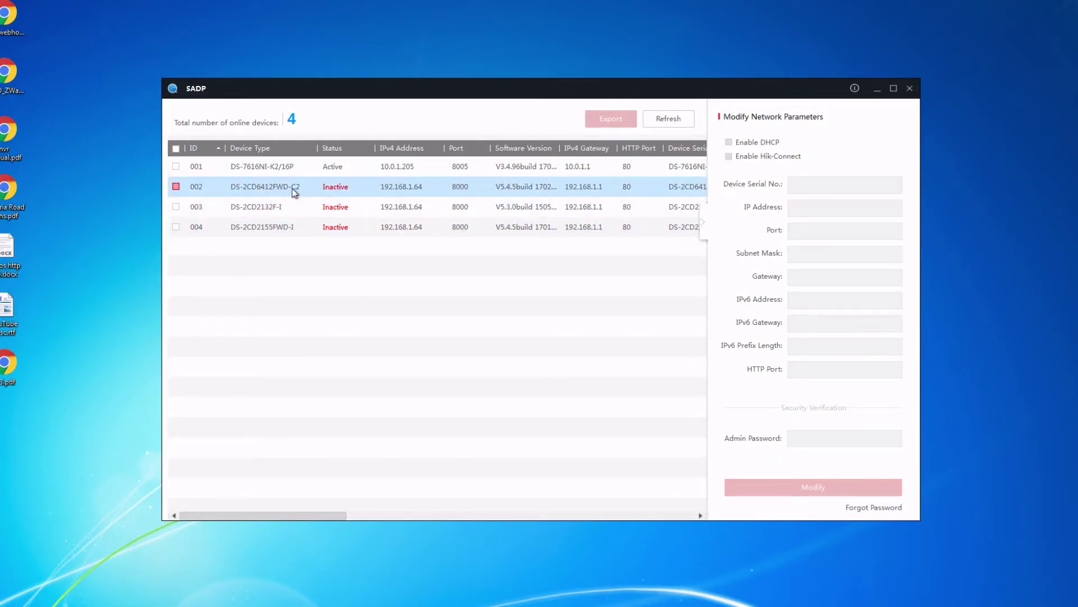
left_click(293, 200)
left_click(283, 233)
left_click(293, 188)
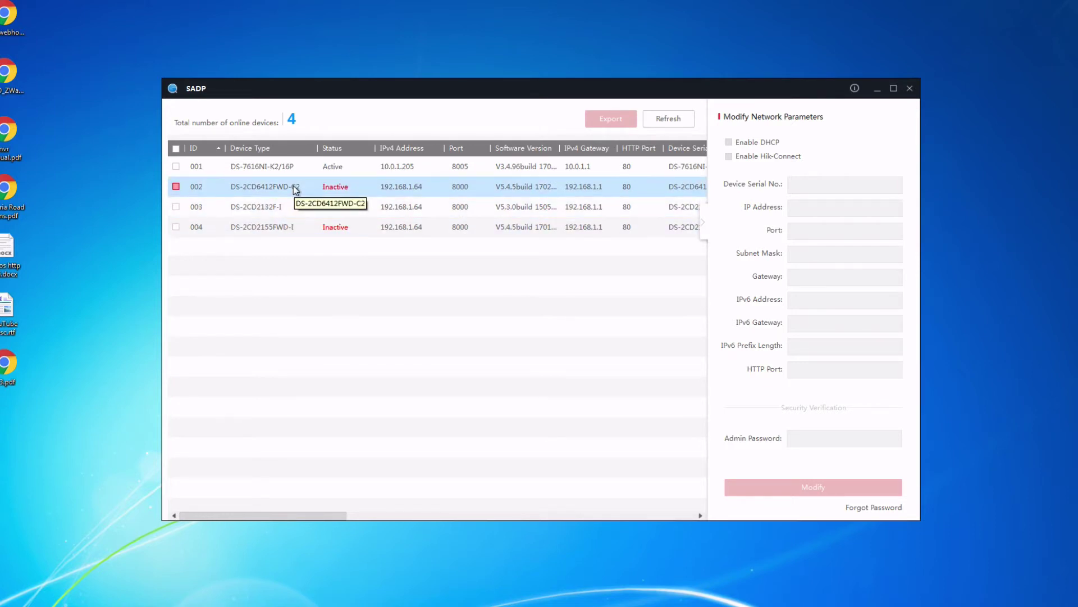
Check devices 001 and 003, then select the inactive DS-2CD6412FWD-C2 camera 002.
left_click(283, 172)
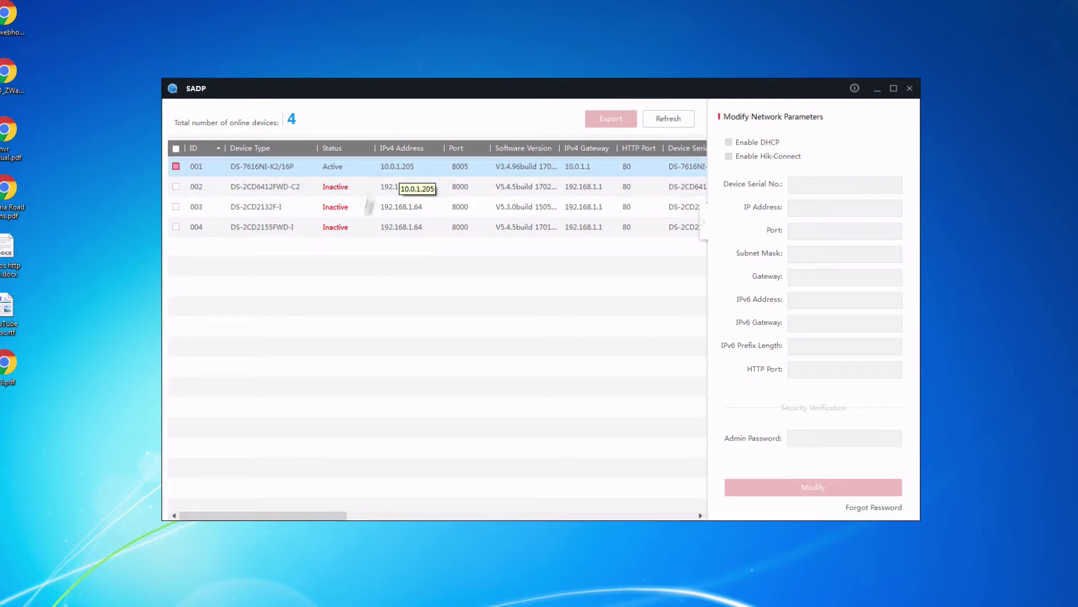
left_click(365, 207)
left_click(399, 169)
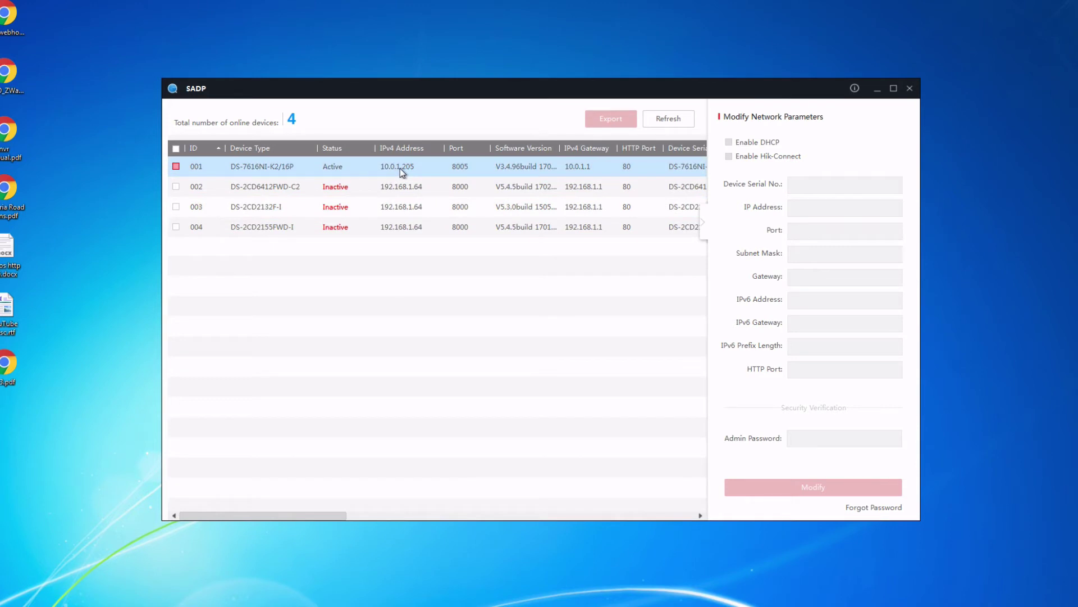
left_click(400, 186)
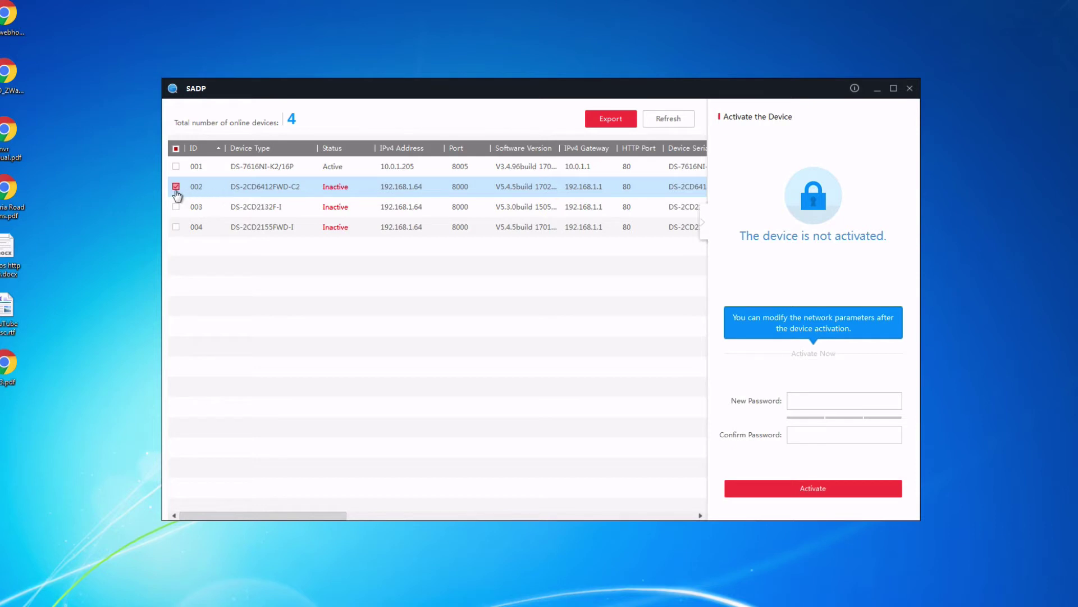
Activate camera 002 by entering and confirming a new device password.
left_click(487, 211)
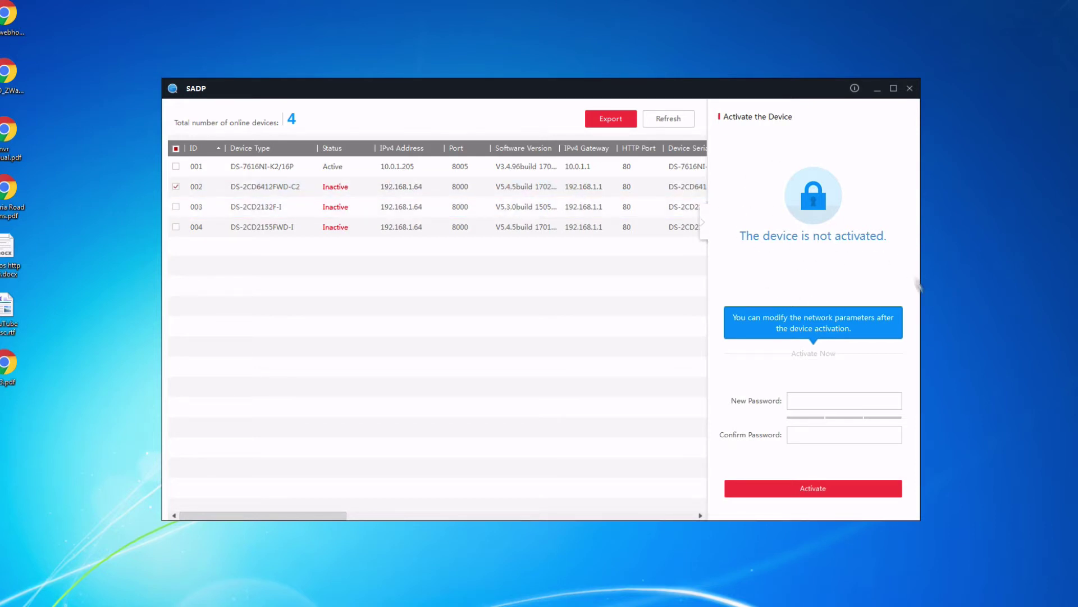
left_click(824, 406)
type("********")
key("Tab")
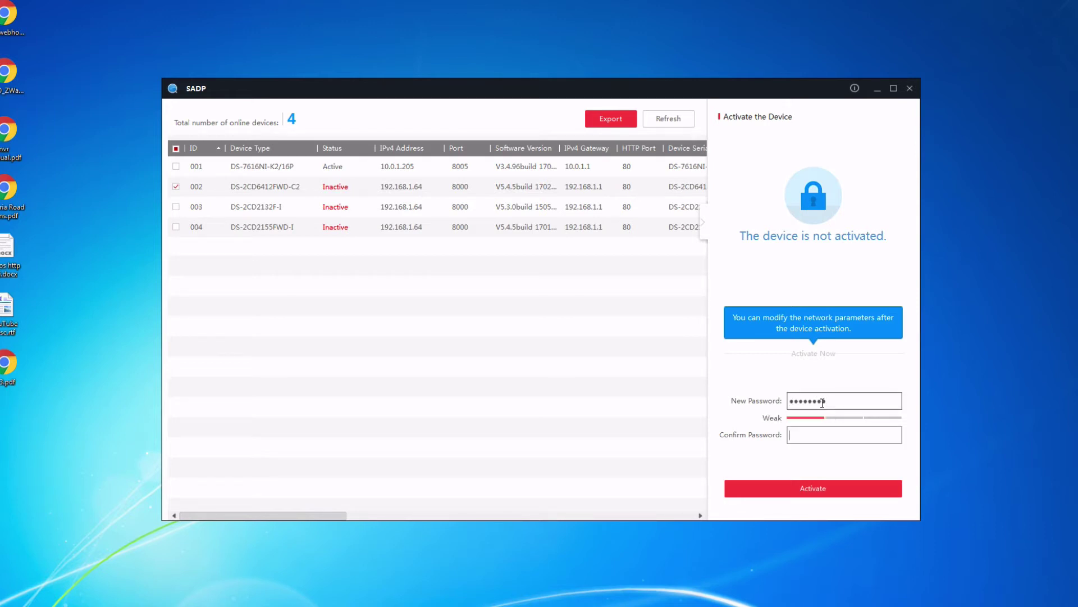
type("********")
left_click(817, 493)
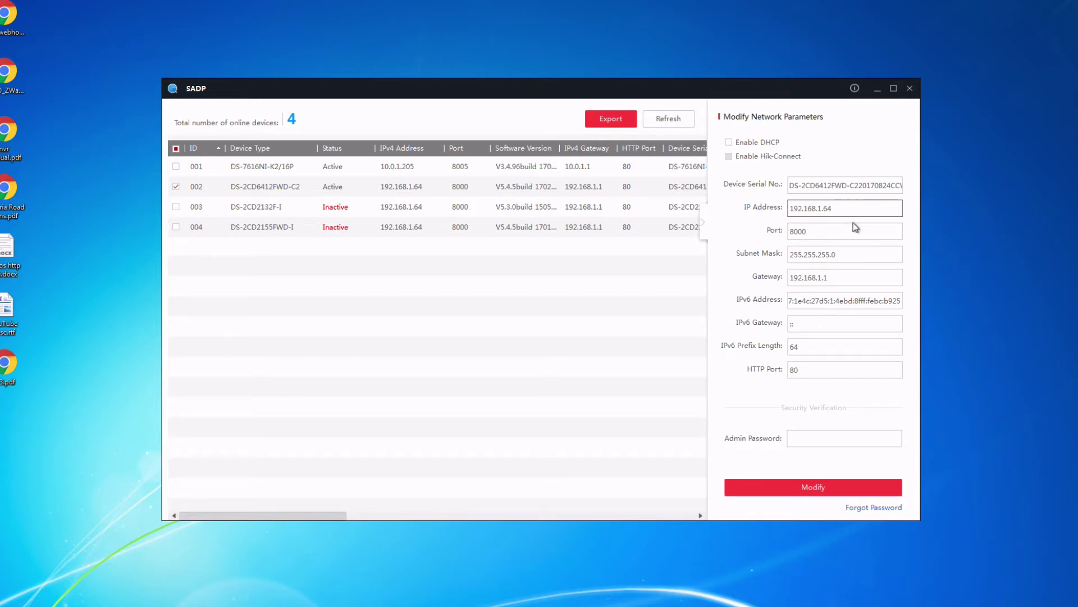
Set camera 002 to IP 10.0.1.200 and gateway 10.0.1.1, authorised with the admin password.
key("BackSpace")
key("BackSpace")
key("BackSpace")
key("BackSpace")
key("BackSpace")
key("BackSpace")
key("BackSpace")
key("BackSpace")
key("BackSpace")
type("10.0.1.")
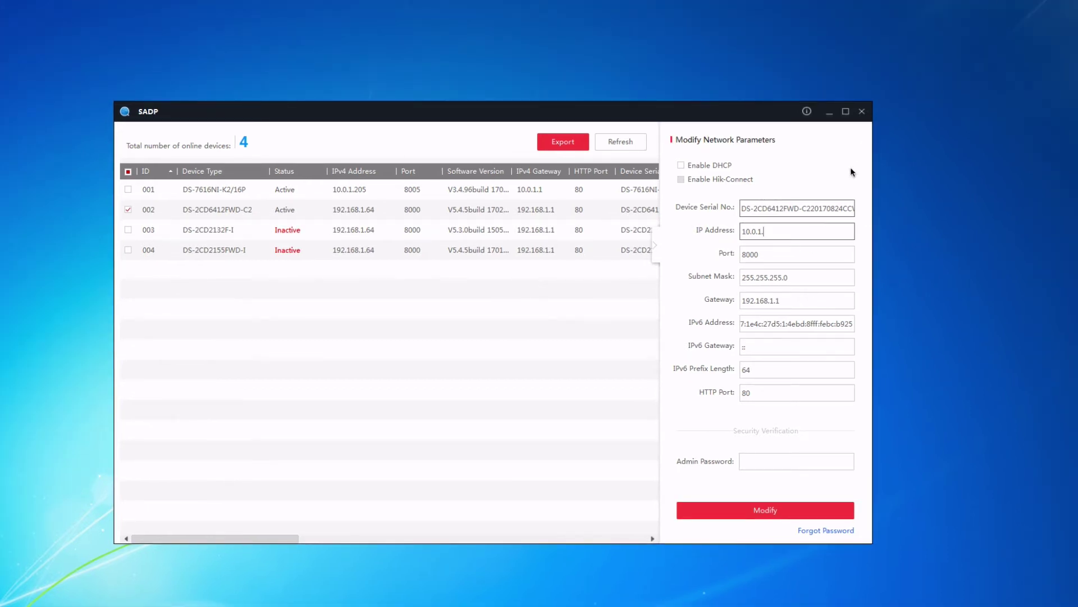
type("200")
left_click(791, 301)
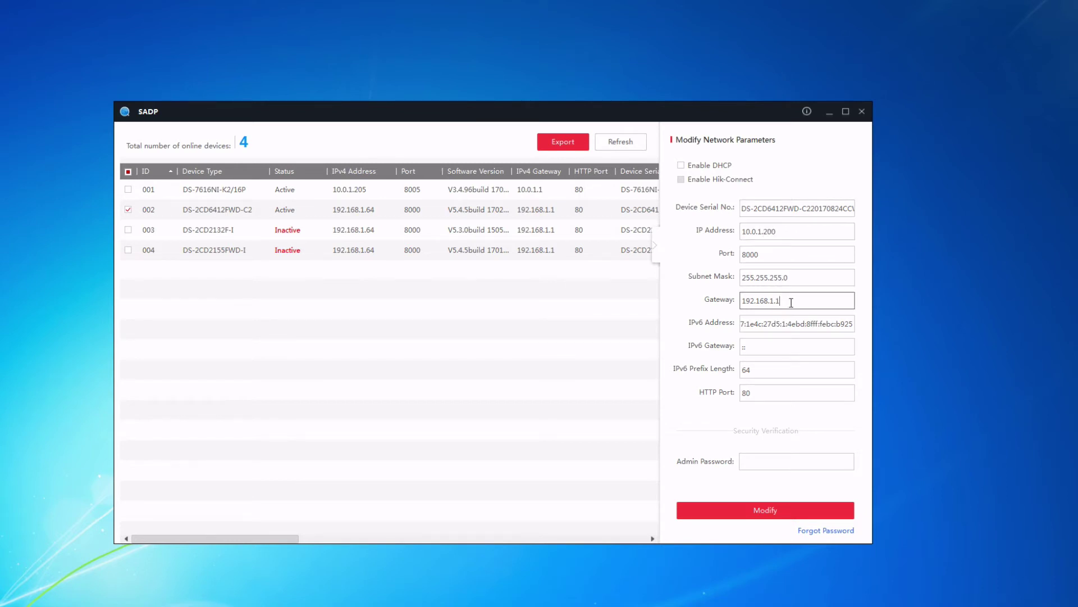
key("BackSpace")
key("BackSpace")
key("BackSpace")
key("BackSpace")
key("BackSpace")
key("BackSpace")
key("BackSpace")
key("BackSpace")
key("BackSpace")
key("BackSpace")
type("0.0.1.1")
left_click(765, 467)
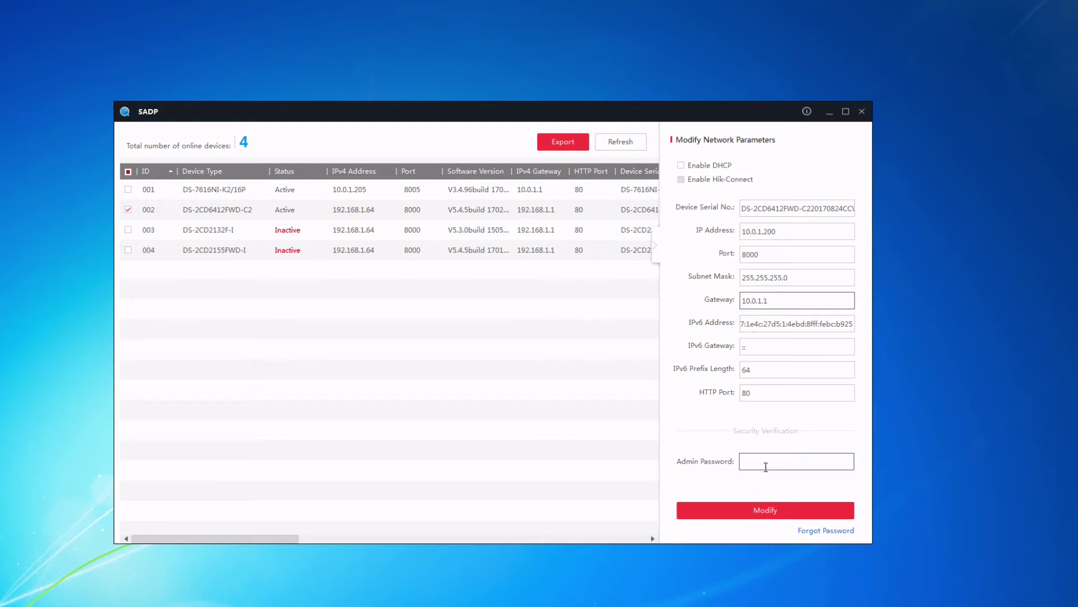
type("********")
left_click(769, 513)
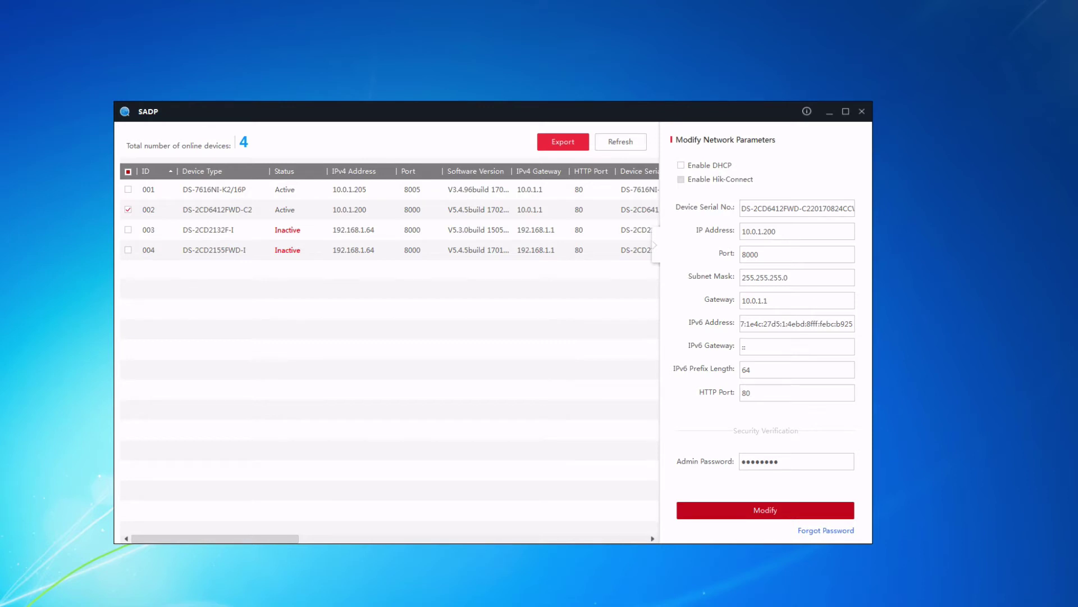
Select only the DS-2CD2132F-I camera 003 and activate it with a new confirmed password.
left_click(128, 230)
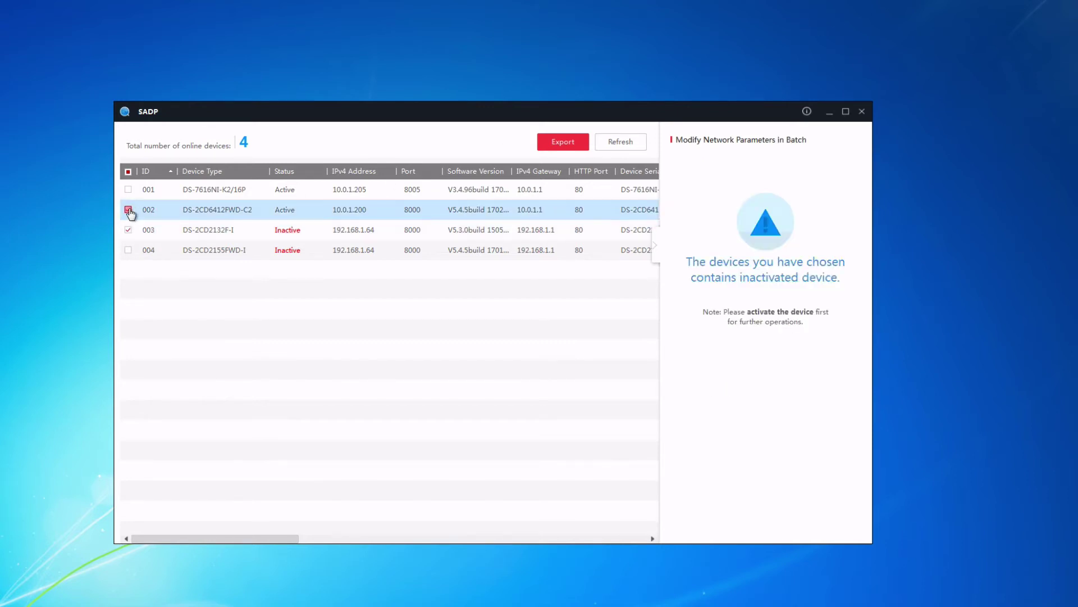
left_click(128, 209)
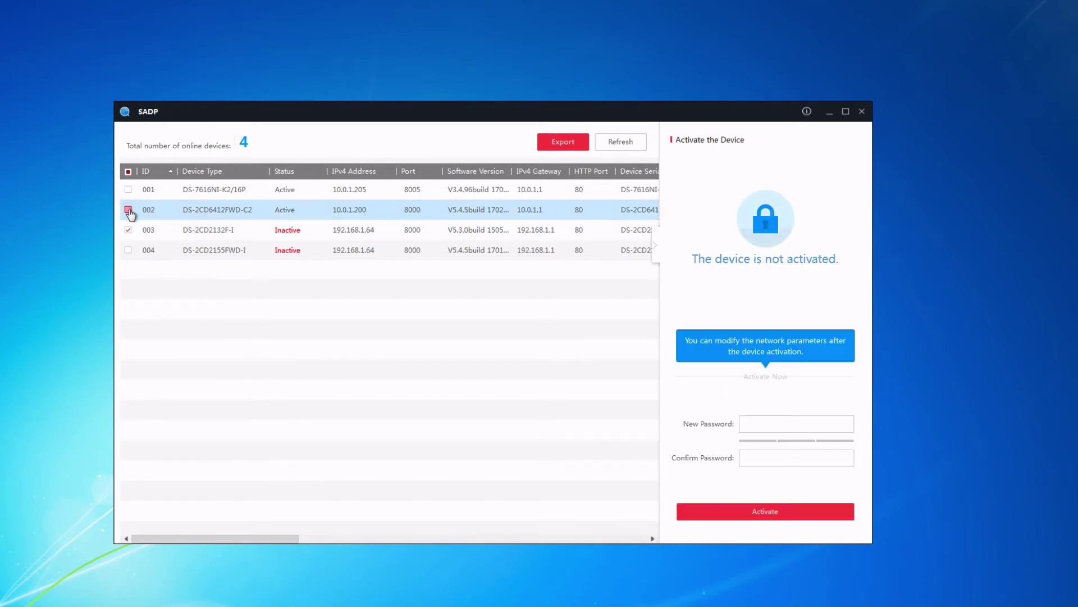
left_click(809, 425)
type("12345")
key("Tab")
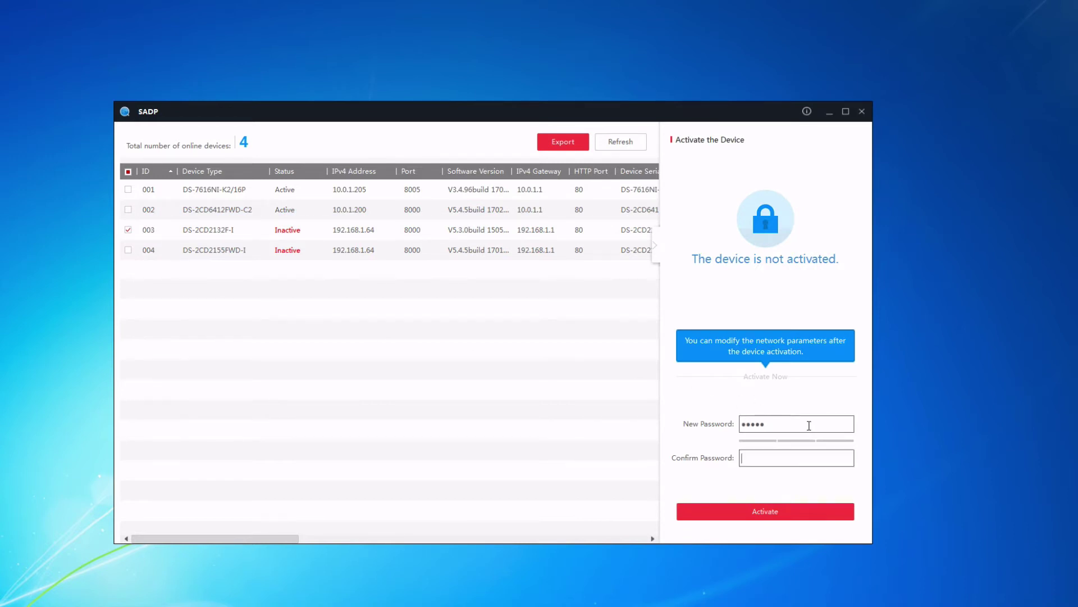
key("shift+Tab")
type("12345678")
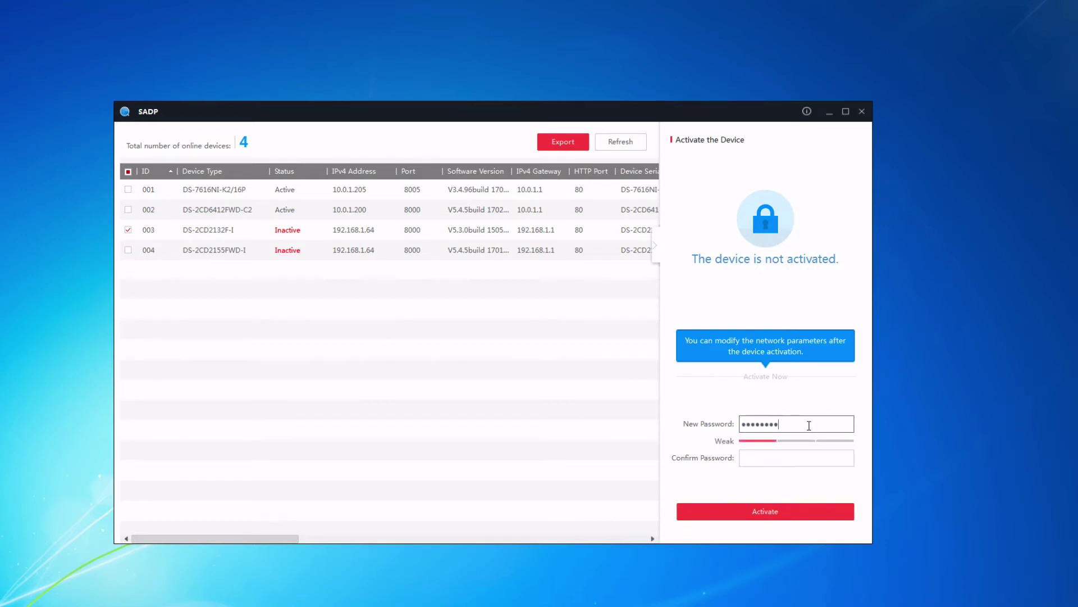
key("Tab")
type("12345678")
left_click(773, 517)
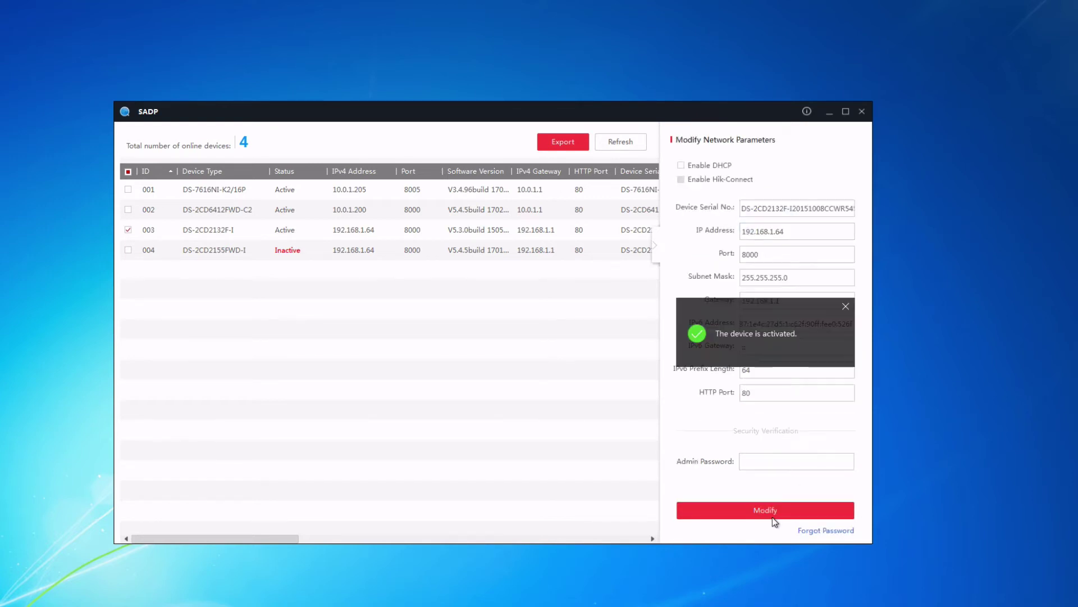
Give camera 003 IP 10.0.1.199 and gateway 10.0.1.1, authorised with the admin password.
left_click(798, 232)
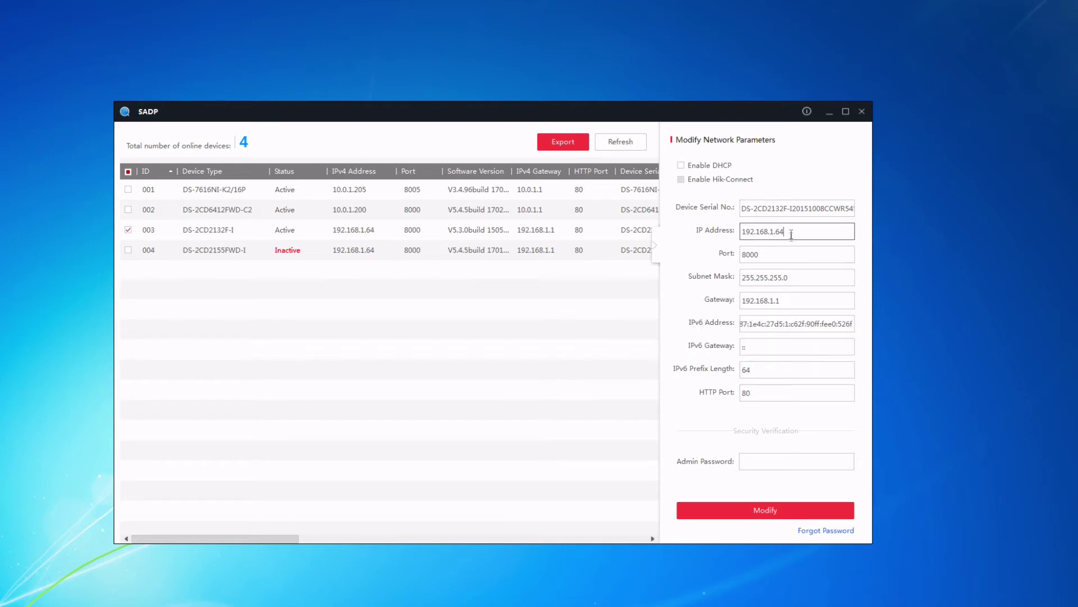
key("BackSpace")
key("BackSpace")
key("BackSpace")
key("BackSpace")
key("BackSpace")
key("BackSpace")
key("BackSpace")
key("BackSpace")
key("BackSpace")
key("BackSpace")
key("BackSpace")
type("0.0.1.199")
key("Tab")
key("Tab")
key("Tab")
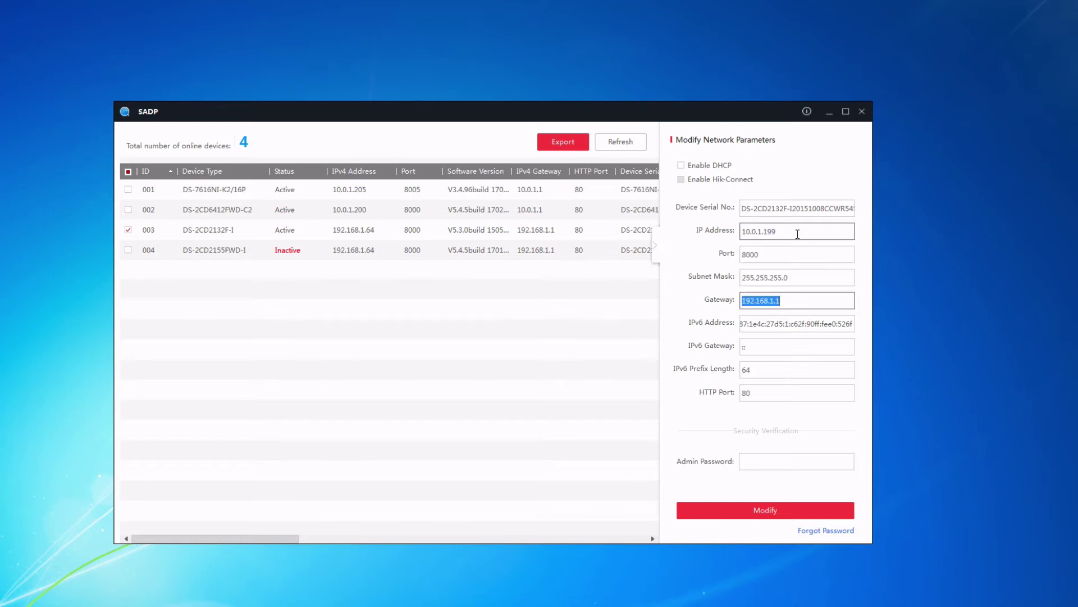
type("10.00.")
key("BackSpace")
key("BackSpace")
type(".1.1")
left_click(770, 455)
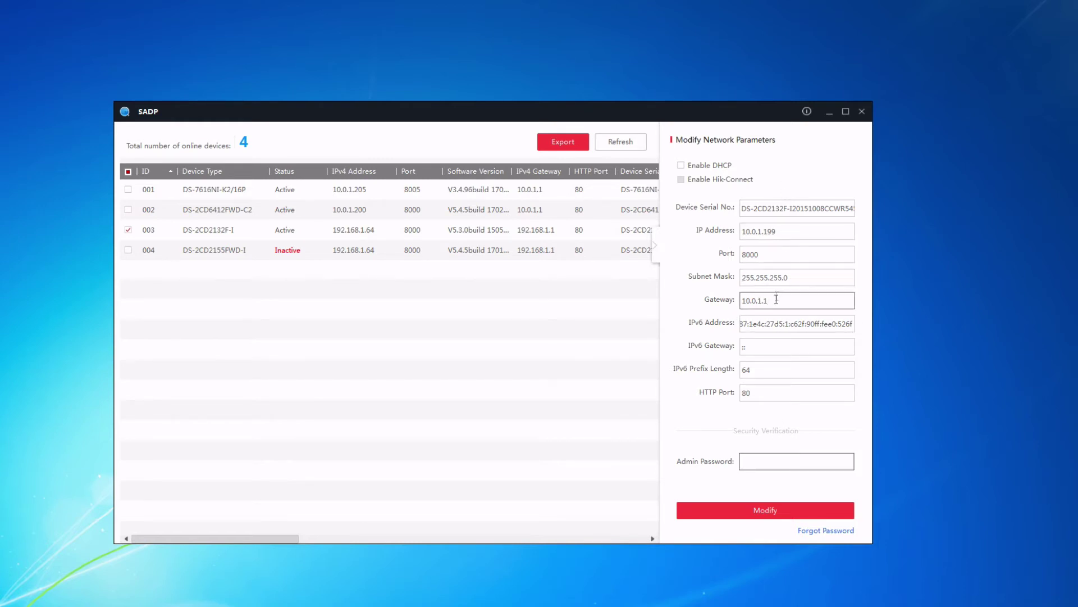
type("*****")
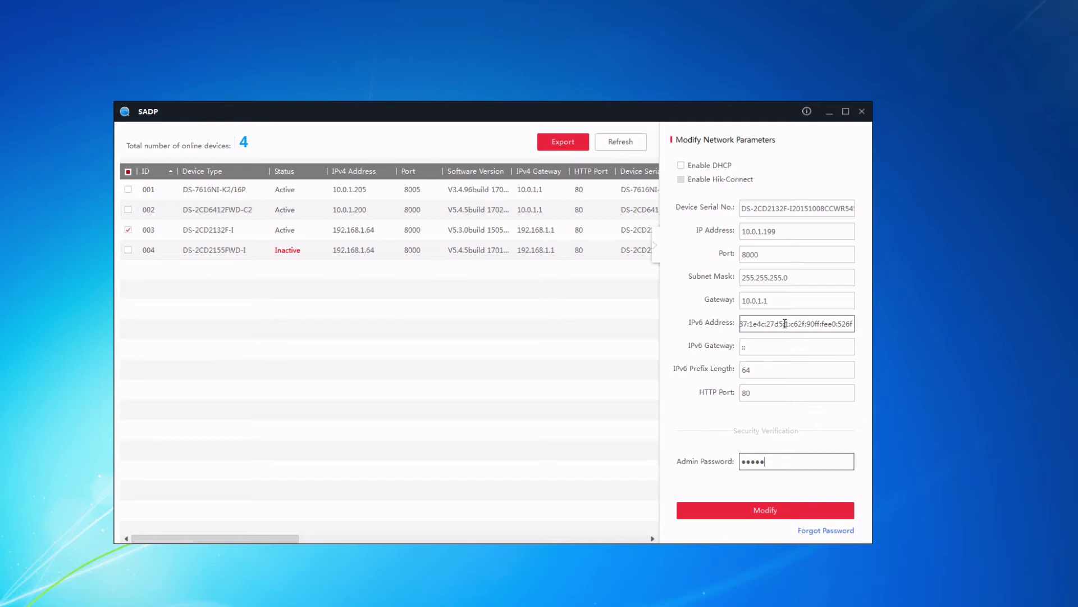
key("BackSpace")
key("BackSpace")
key("BackSpace")
key("BackSpace")
key("BackSpace")
type("********")
left_click(764, 512)
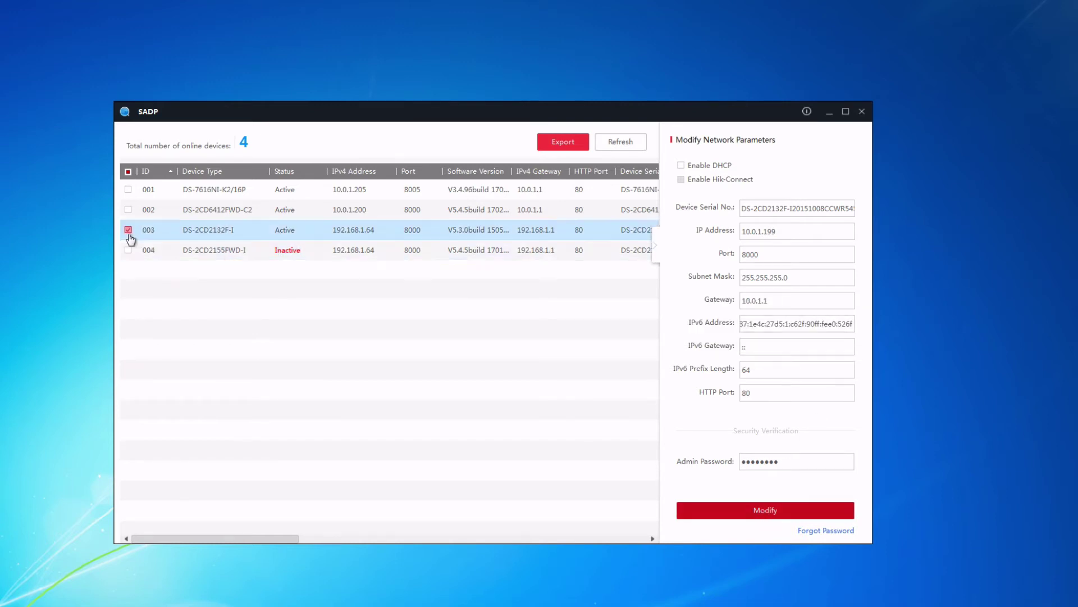
Select camera 004 and activate it with a new confirmed password.
left_click(128, 231)
left_click(129, 250)
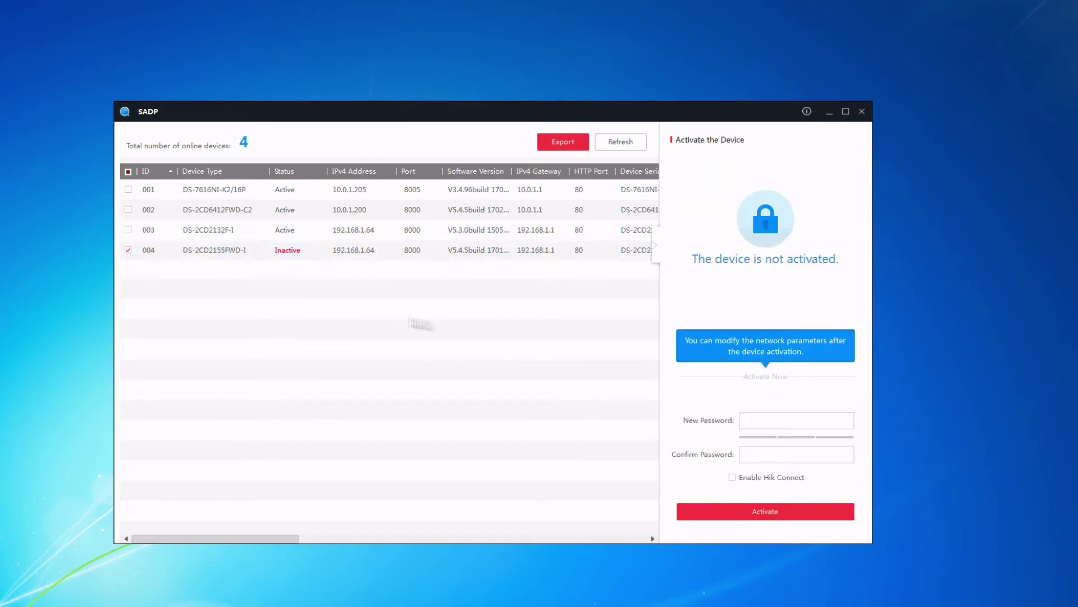
left_click(808, 421)
type("abcd1234")
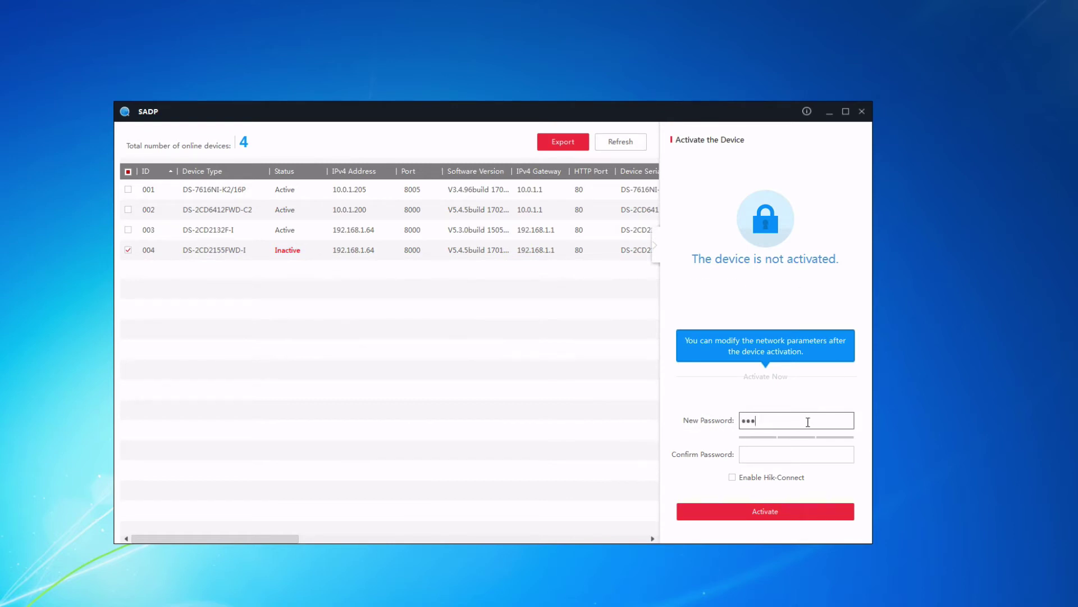
key("Tab")
type("abcd1234")
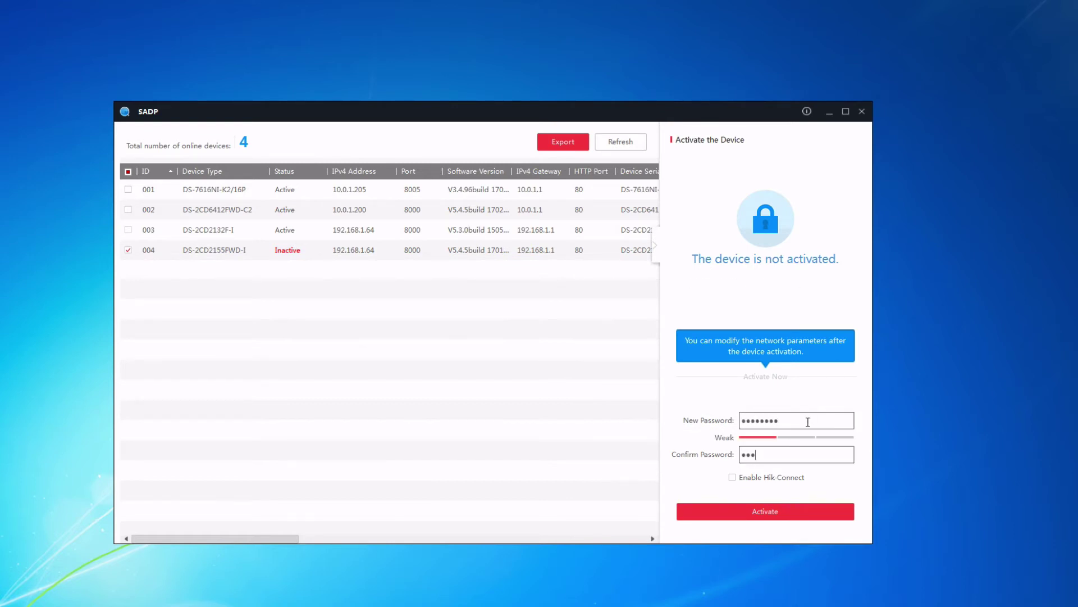
left_click(772, 513)
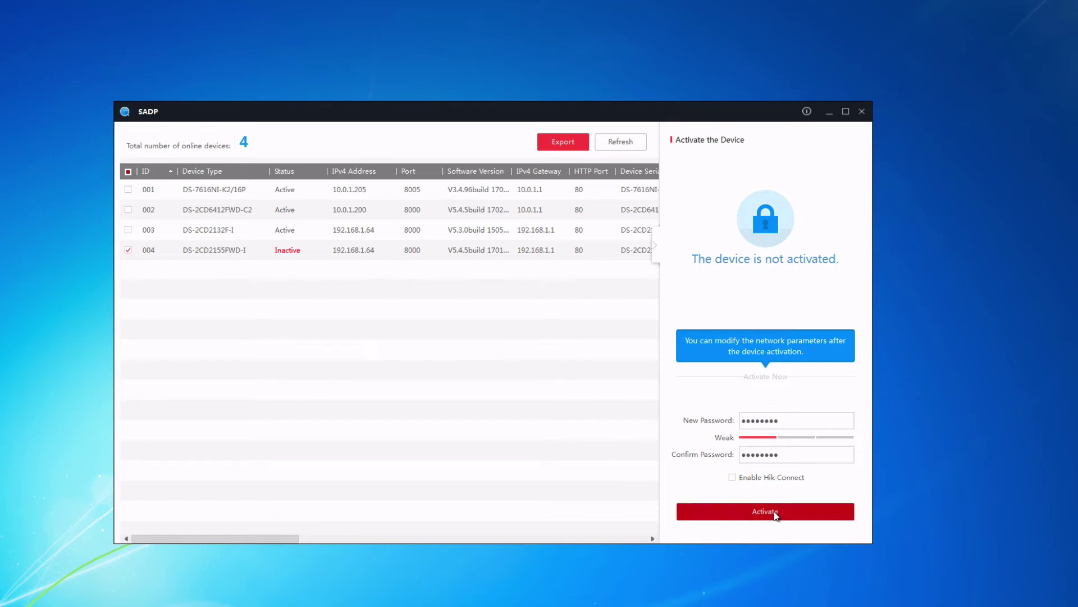
Give camera 004 IP 10.0.1.201 and gateway 10.0.1.1, authorised with the admin password.
left_click(846, 306)
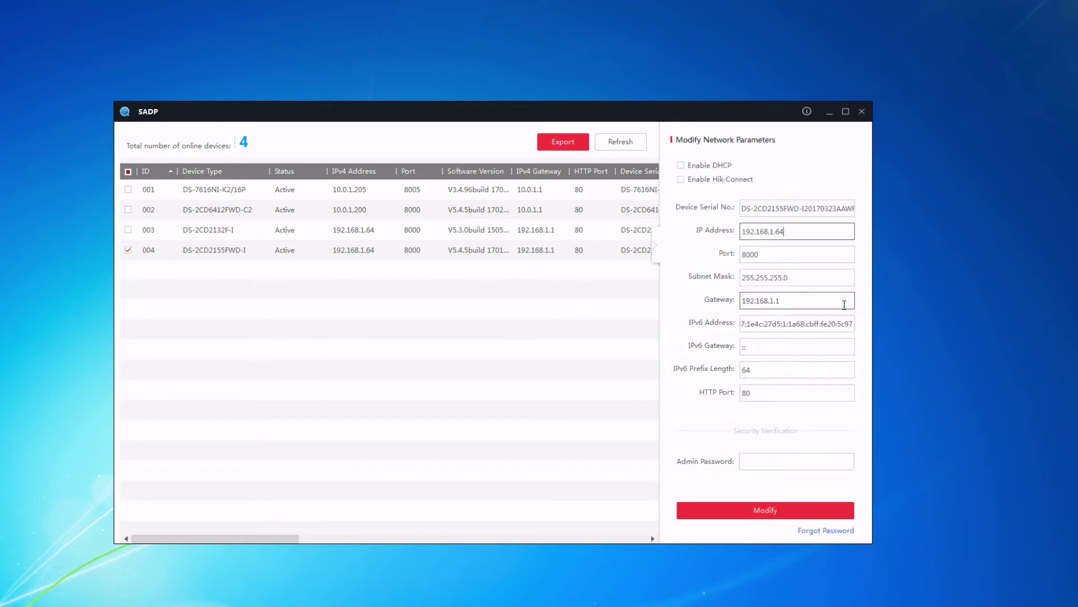
key("BackSpace")
key("BackSpace")
key("BackSpace")
key("BackSpace")
key("BackSpace")
key("BackSpace")
key("BackSpace")
key("BackSpace")
key("BackSpace")
key("BackSpace")
key("BackSpace")
key("BackSpace")
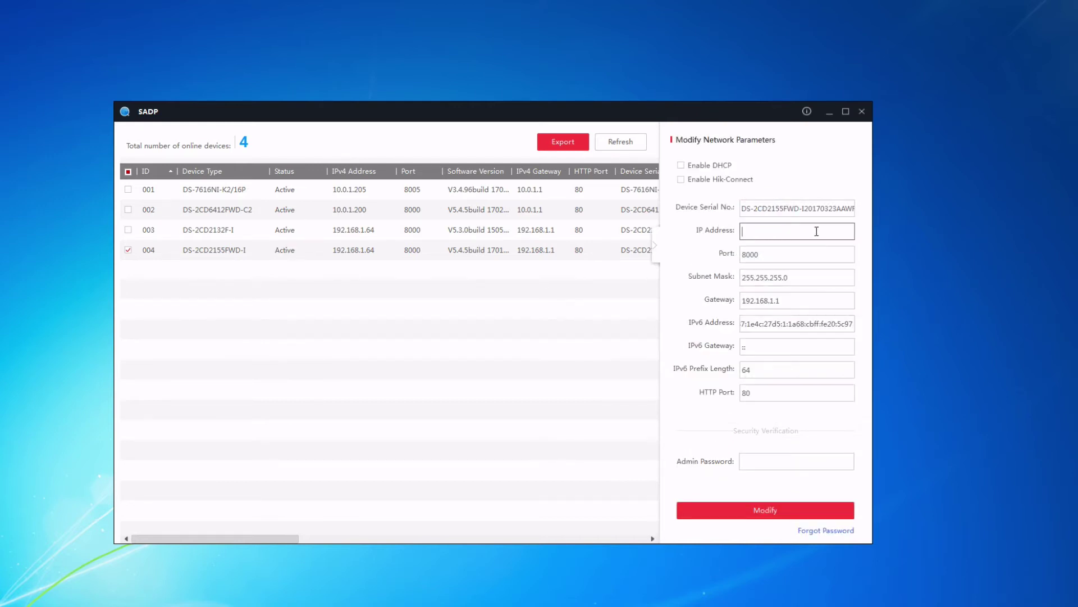
type("10.0.1.201")
left_click(787, 305)
key("BackSpace")
key("BackSpace")
key("BackSpace")
key("BackSpace")
key("BackSpace")
key("BackSpace")
key("BackSpace")
key("BackSpace")
key("BackSpace")
key("BackSpace")
key("BackSpace")
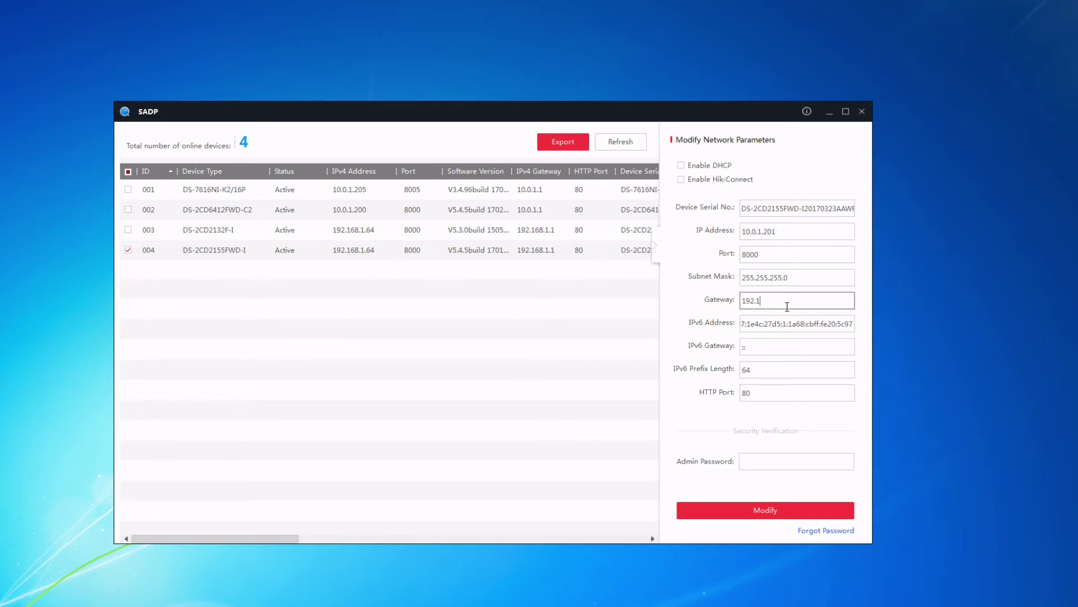
type("10.0.1.1")
left_click(765, 461)
type("•••••")
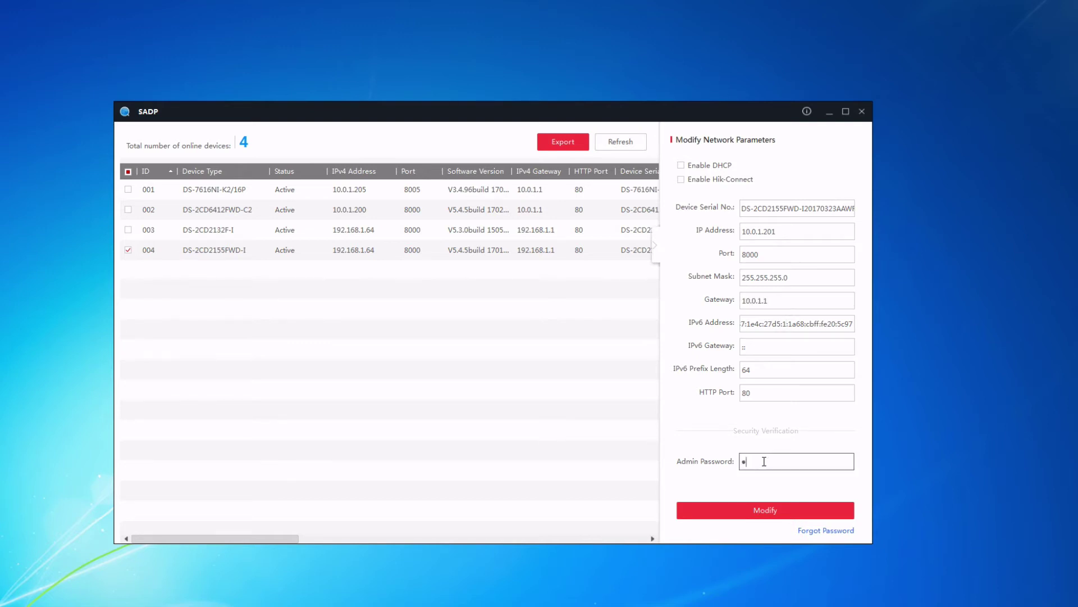
type("•••")
left_click(766, 515)
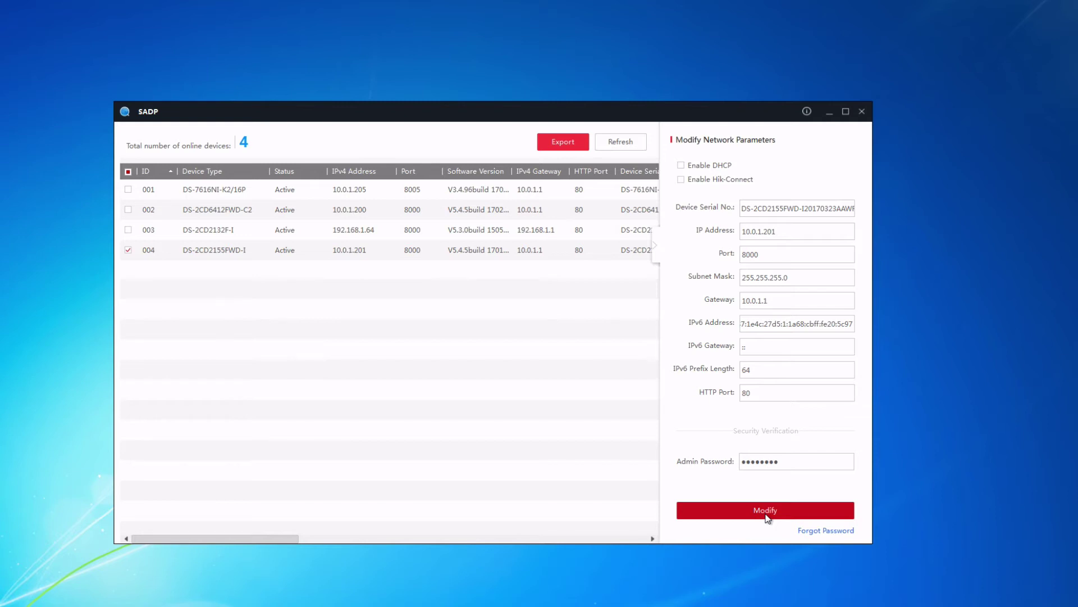
Check cameras 003 and 004, then refresh the device list to show updated addresses.
left_click(373, 229)
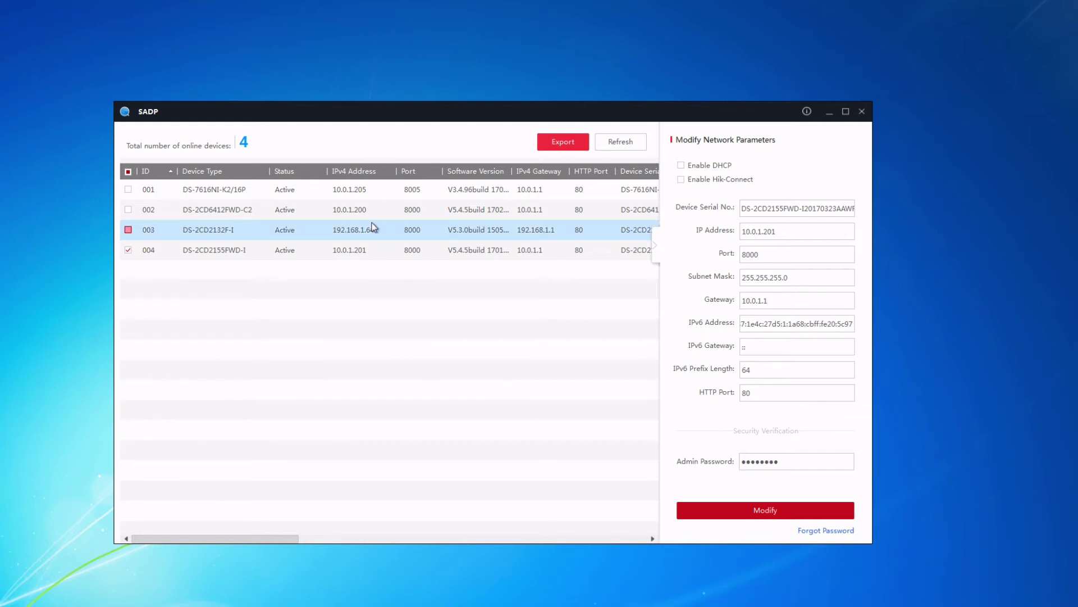
left_click(128, 250)
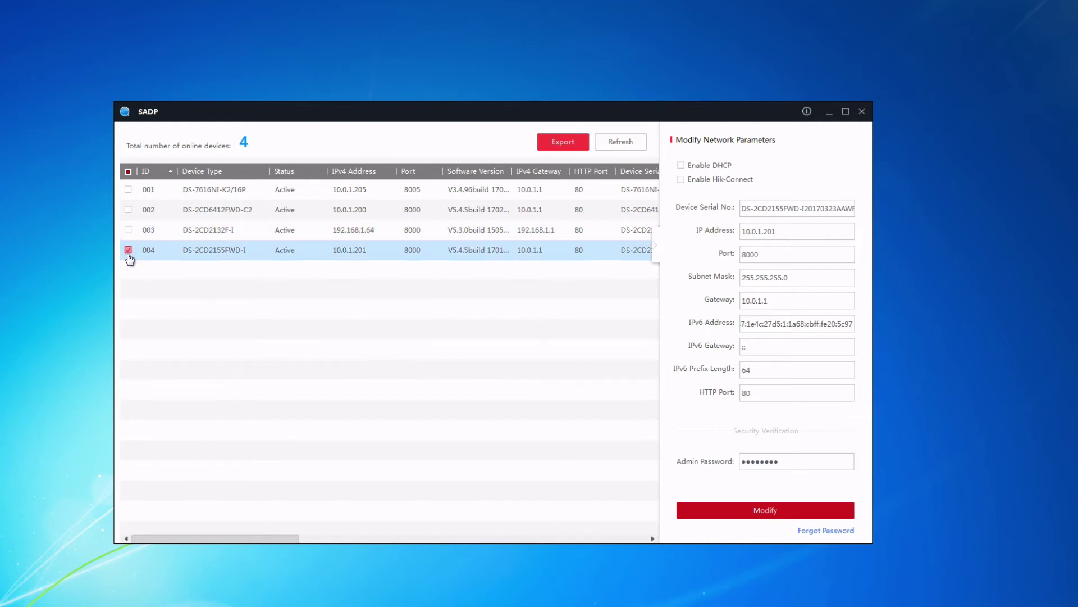
left_click(628, 144)
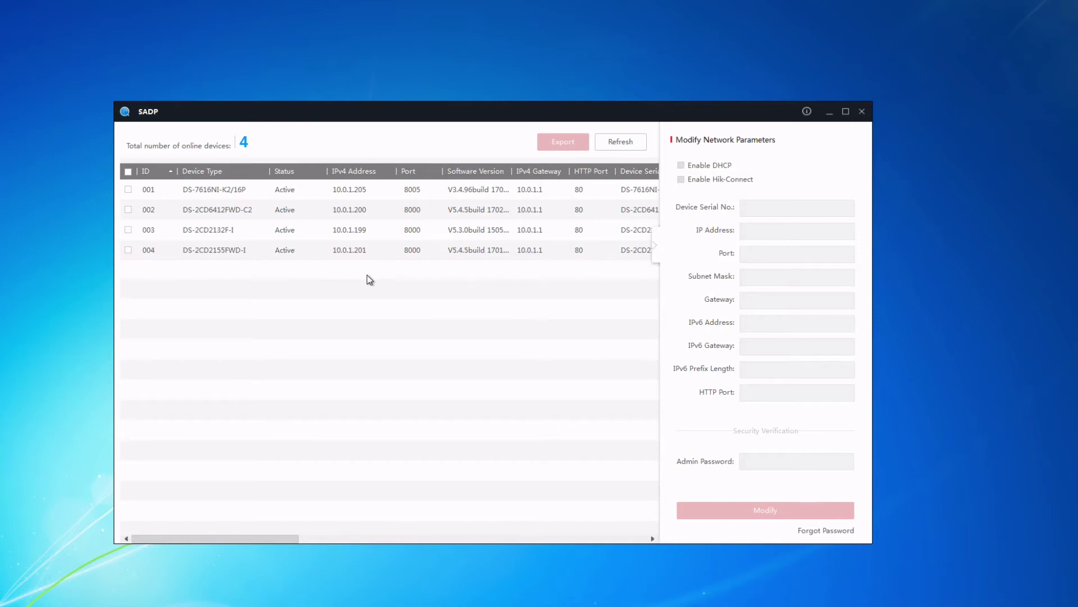
Check cameras 002 and 004's addresses, then collapse the parameter panel to widen the table.
left_click(361, 210)
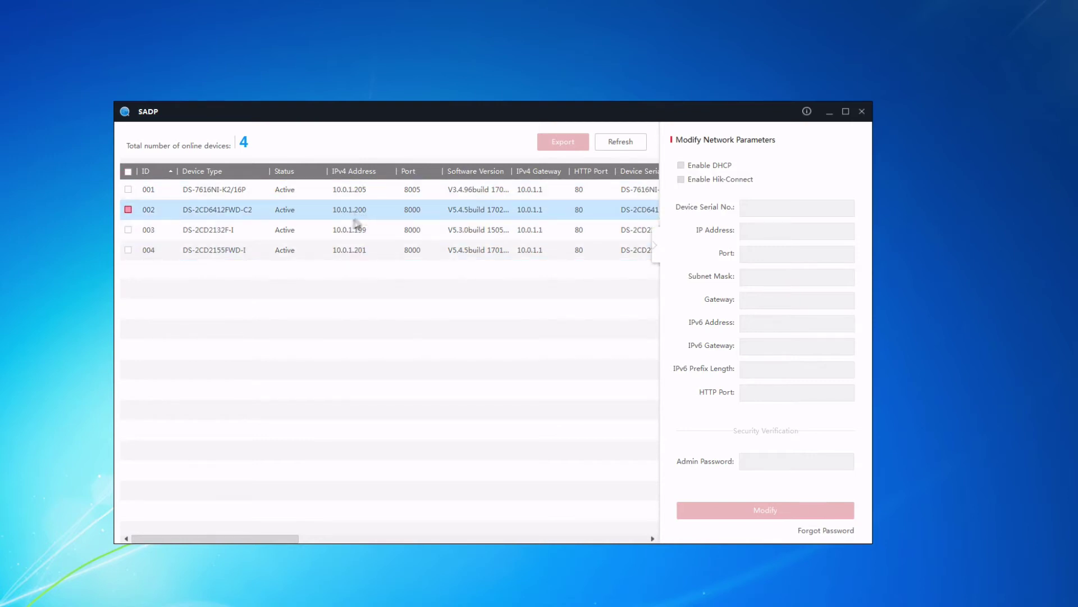
left_click(335, 252)
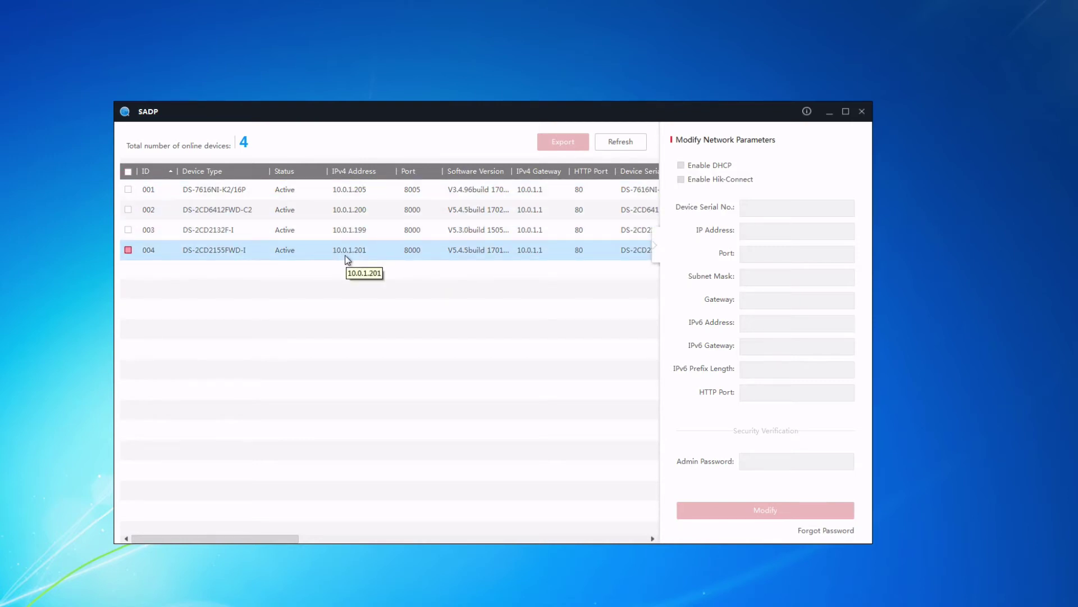
left_click(344, 255)
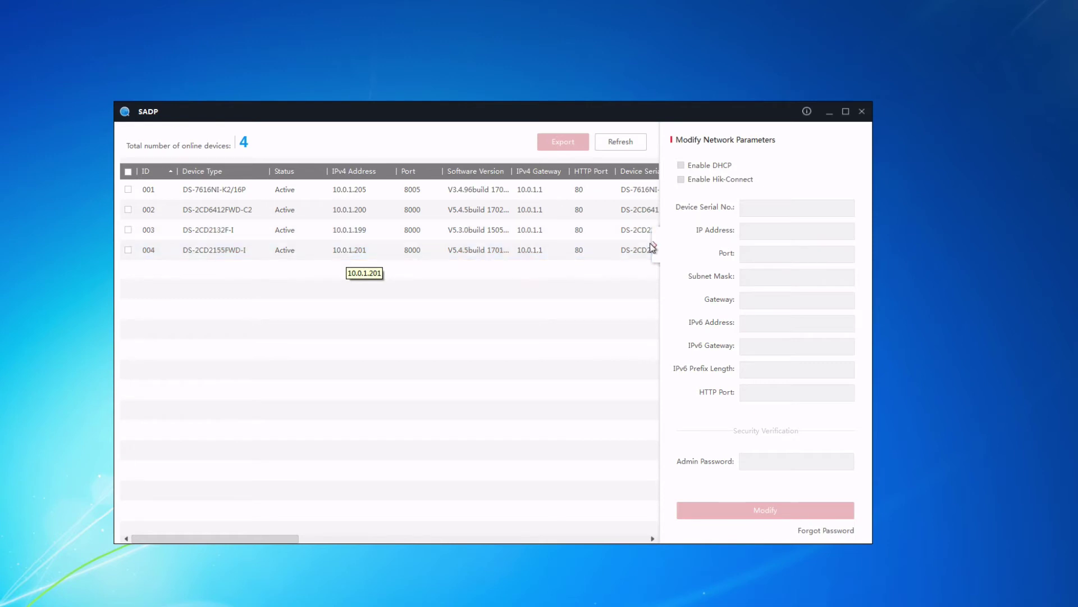
left_click(655, 245)
left_click(466, 207)
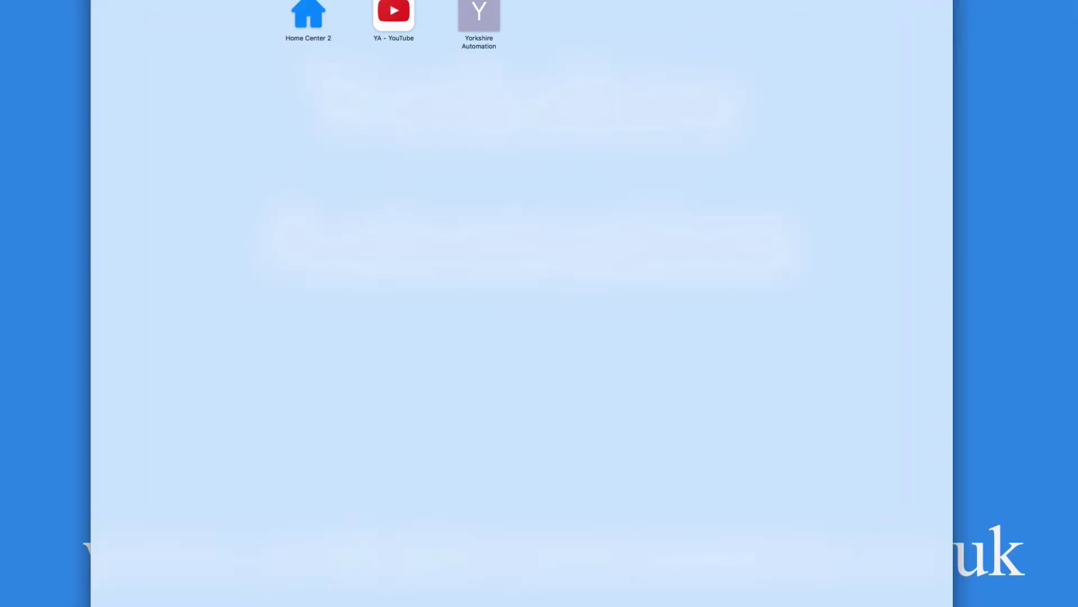
Load the camera's web page at 10.0.1.205 in Safari.
type("10.0")
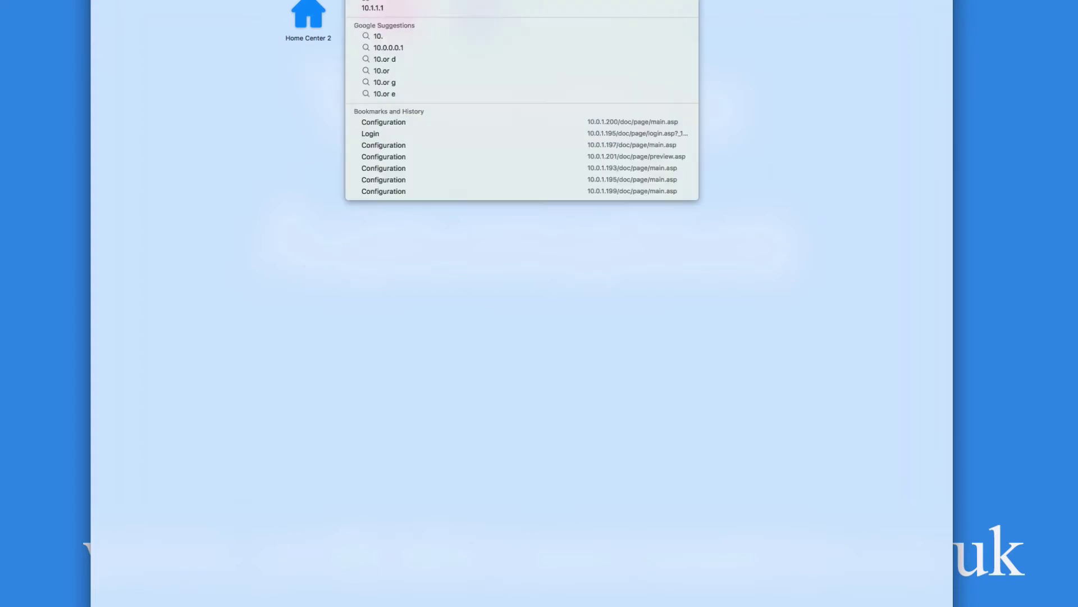
type(".1.")
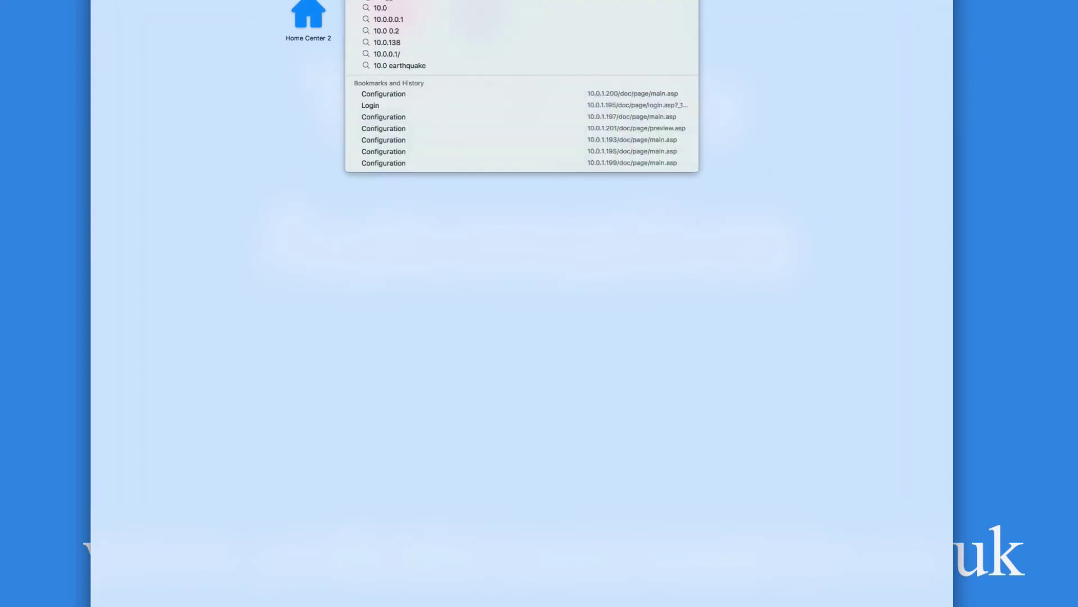
type("20")
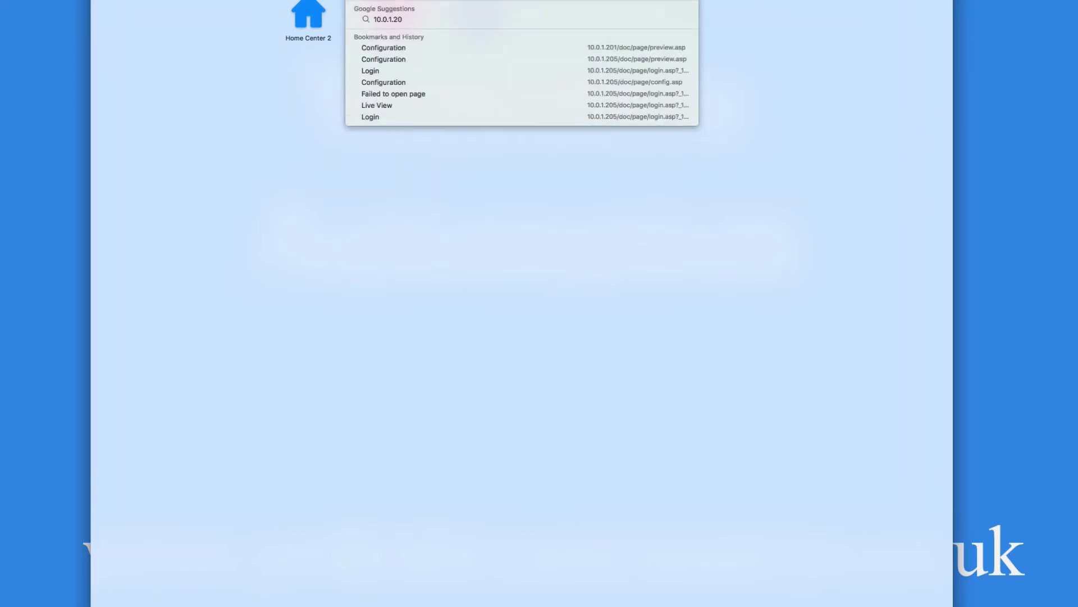
type("5")
key("Return")
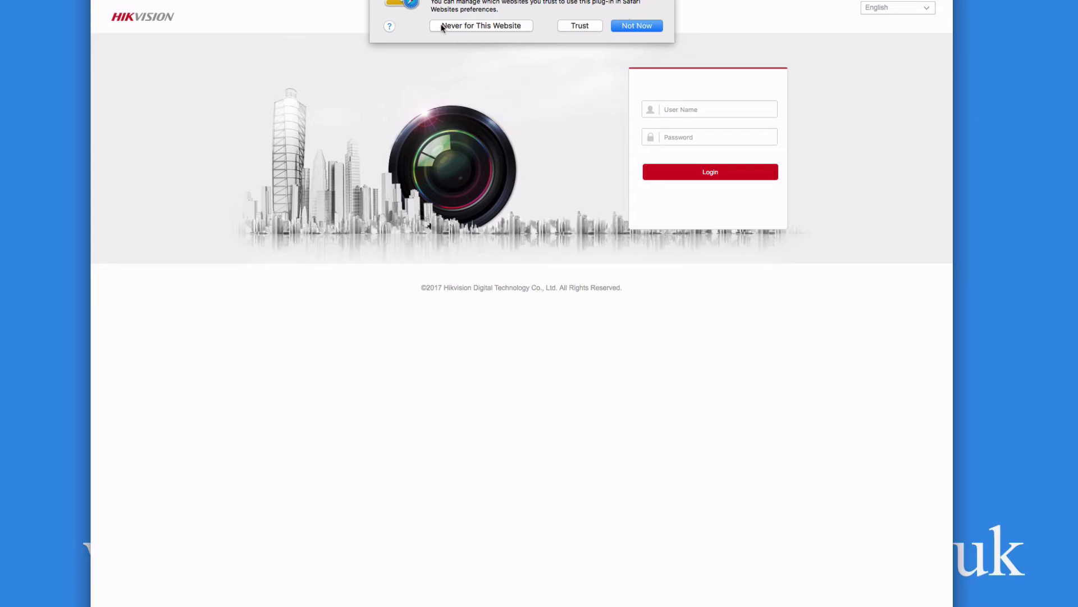
Trust the camera plug-in and log in as admin with the account password.
left_click(580, 26)
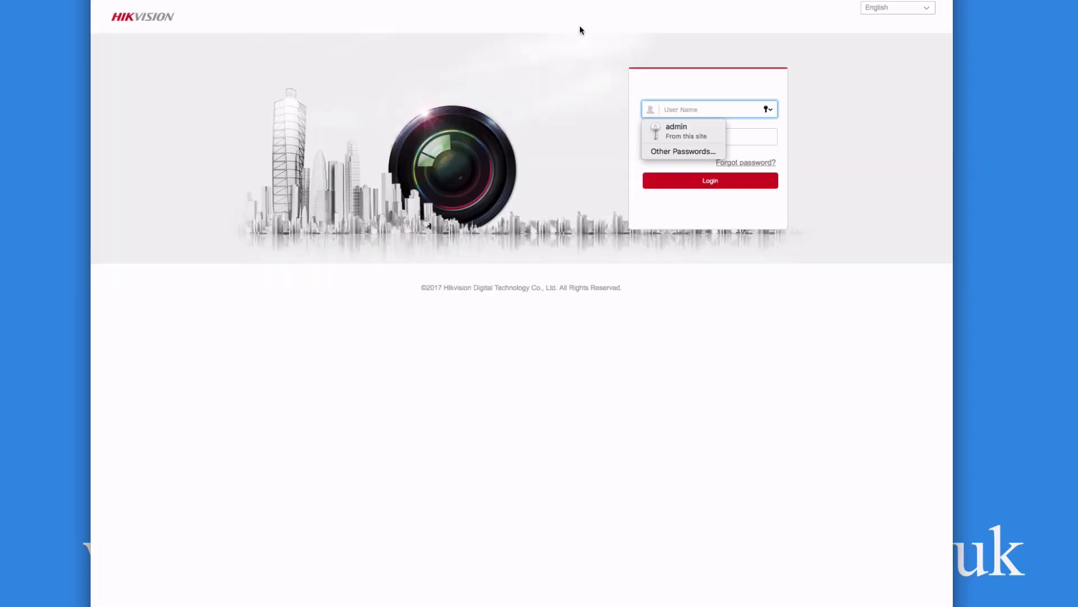
type("admin")
key("Tab")
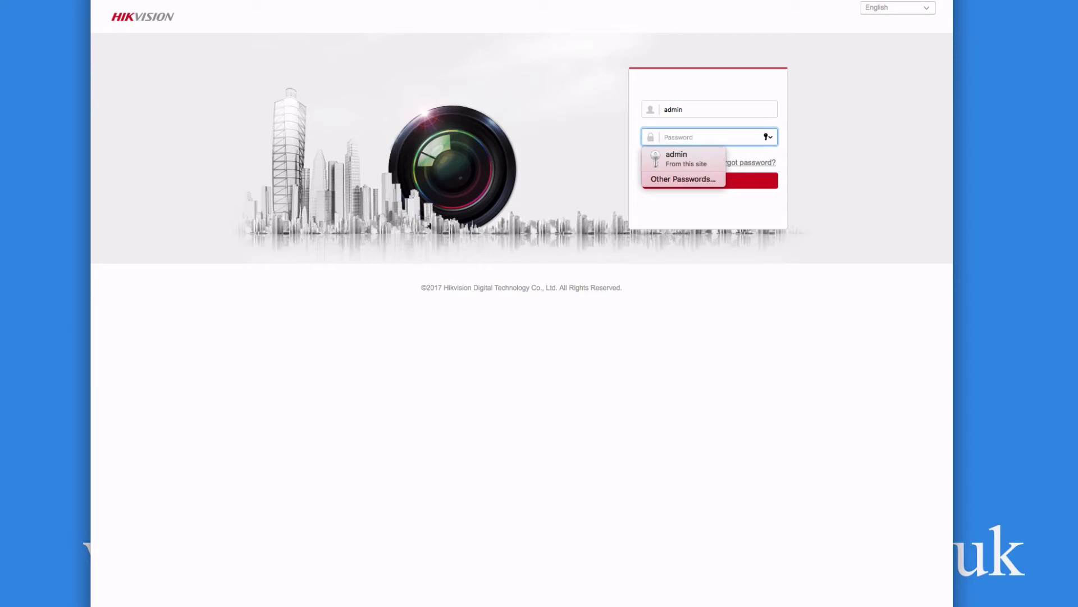
type("12345678")
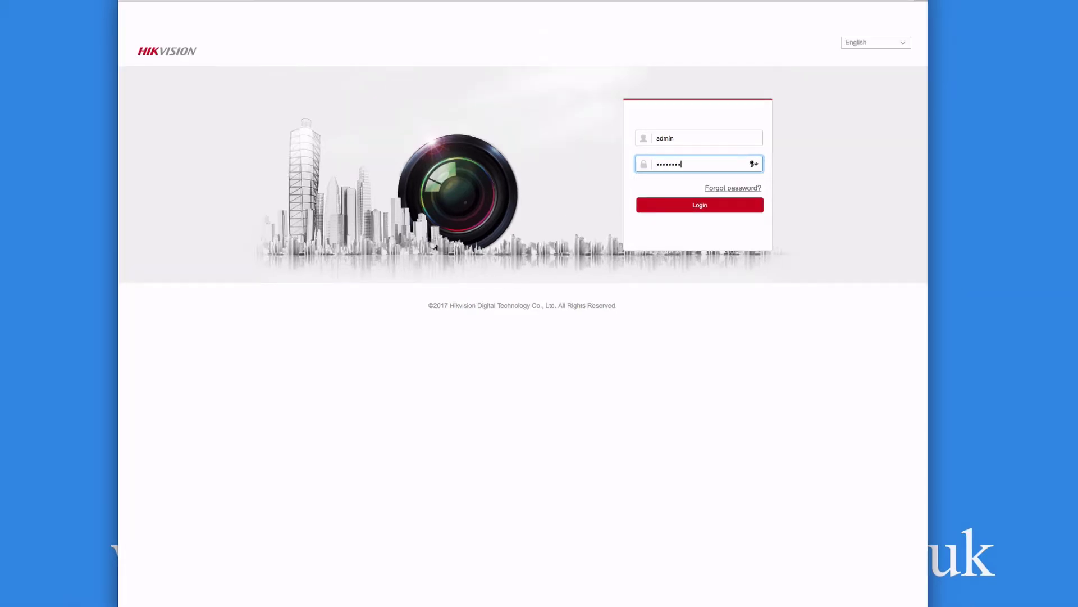
left_click(698, 205)
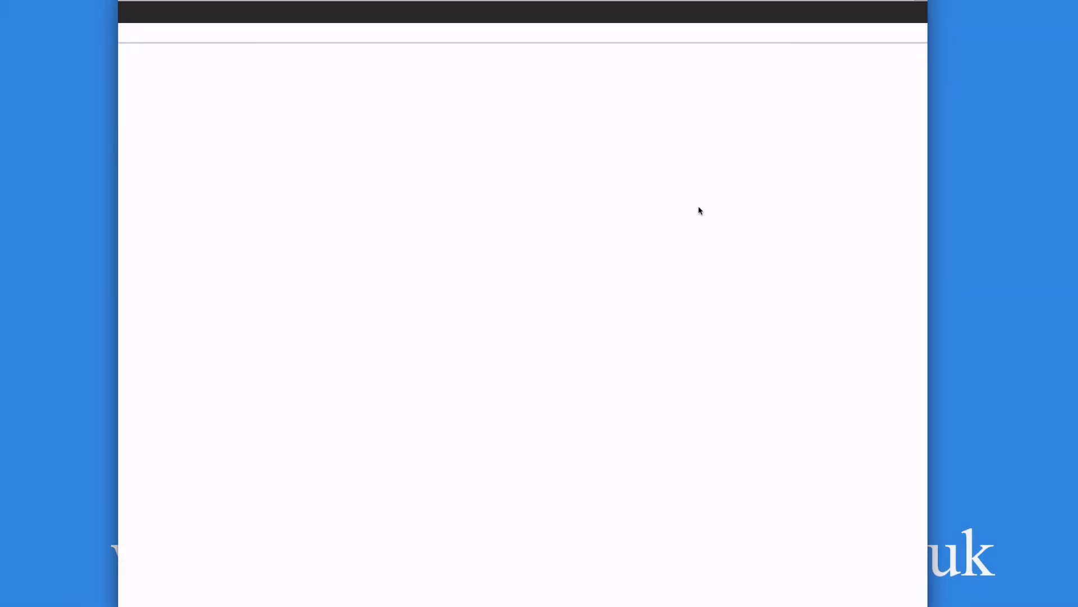